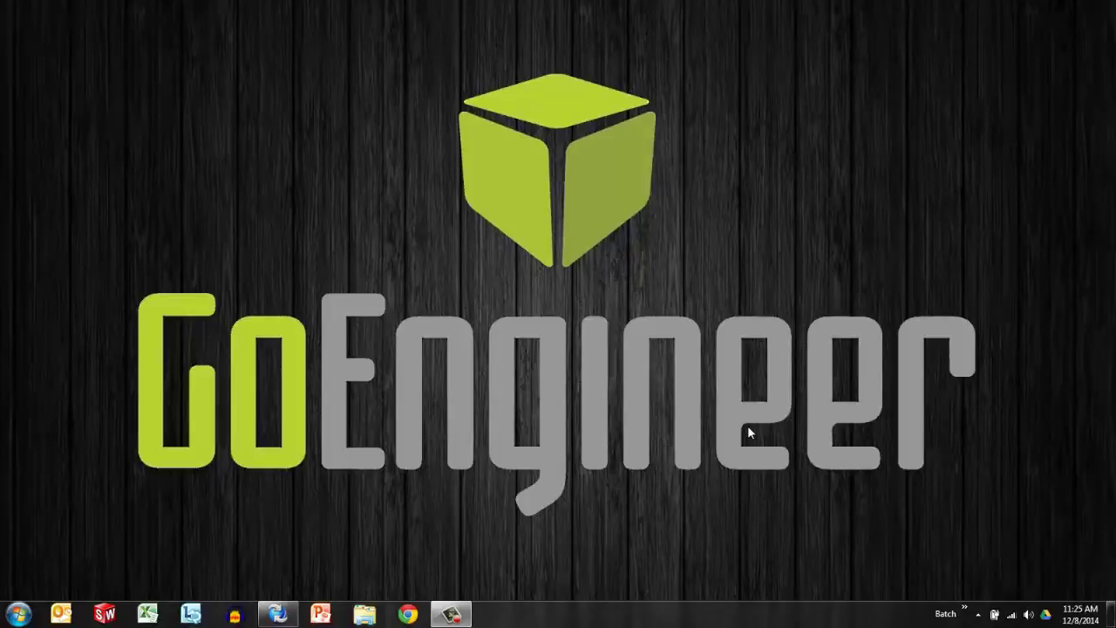
- Log in to the empty GDS_Dev vault in Explorer, then minimize Explorer to return to PDM Administration
{"action": "left_click", "coordinate": [278, 613]}
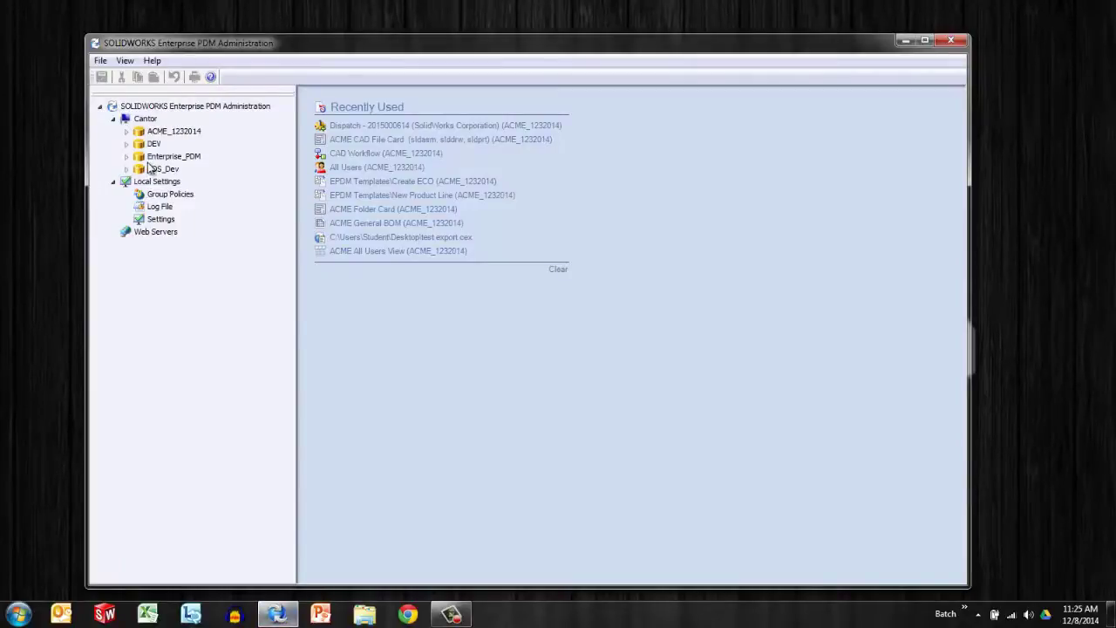
{"action": "left_click", "coordinate": [366, 614]}
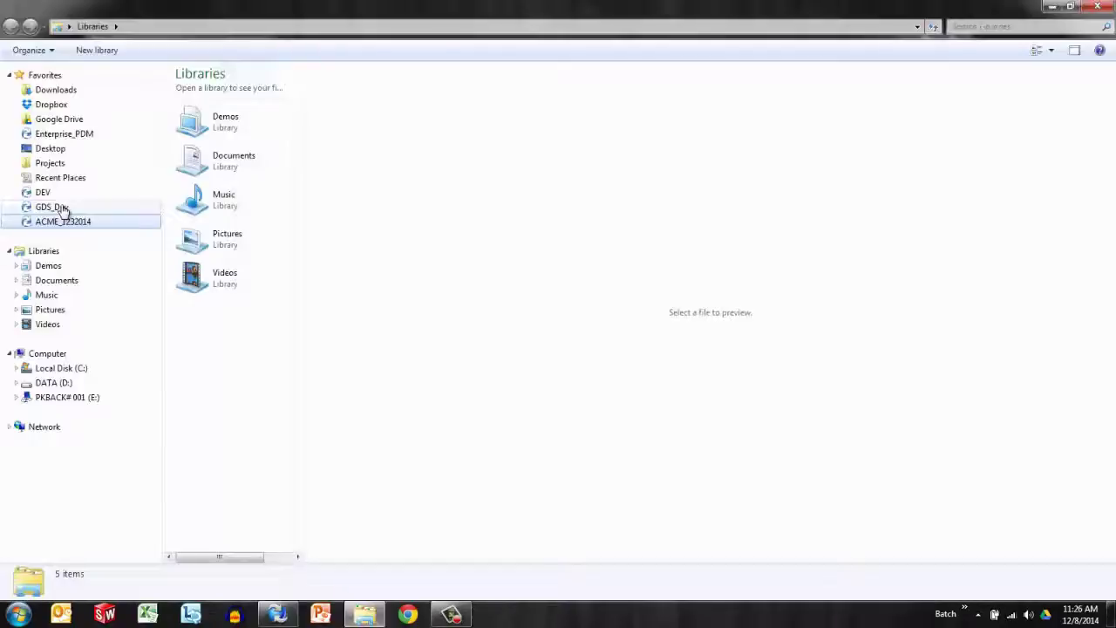
{"action": "left_click", "coordinate": [52, 207]}
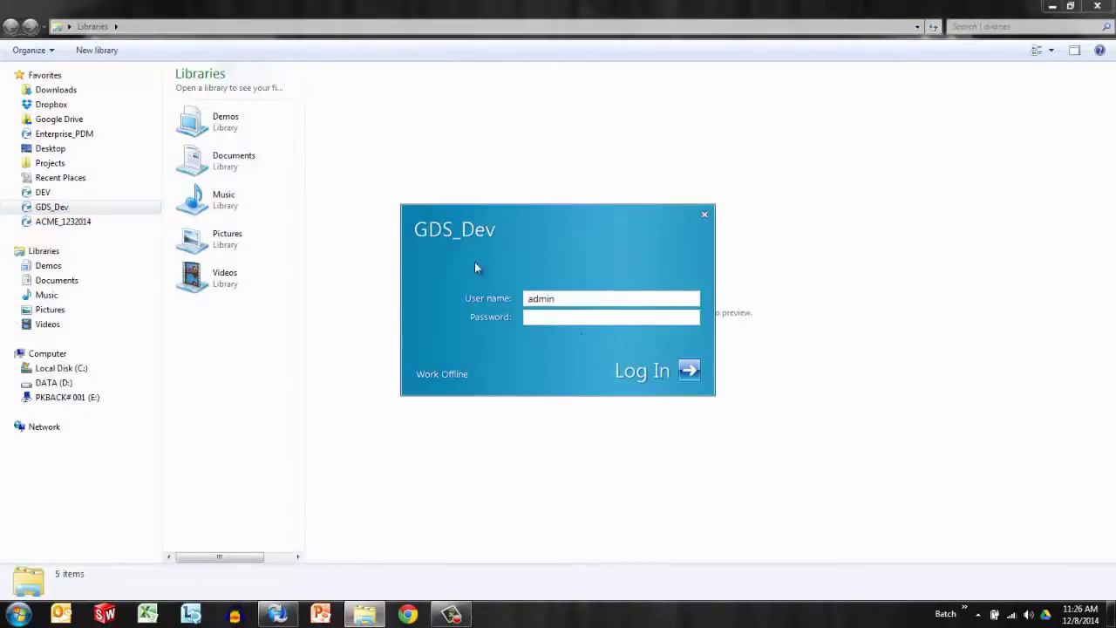
{"action": "left_click", "coordinate": [689, 370]}
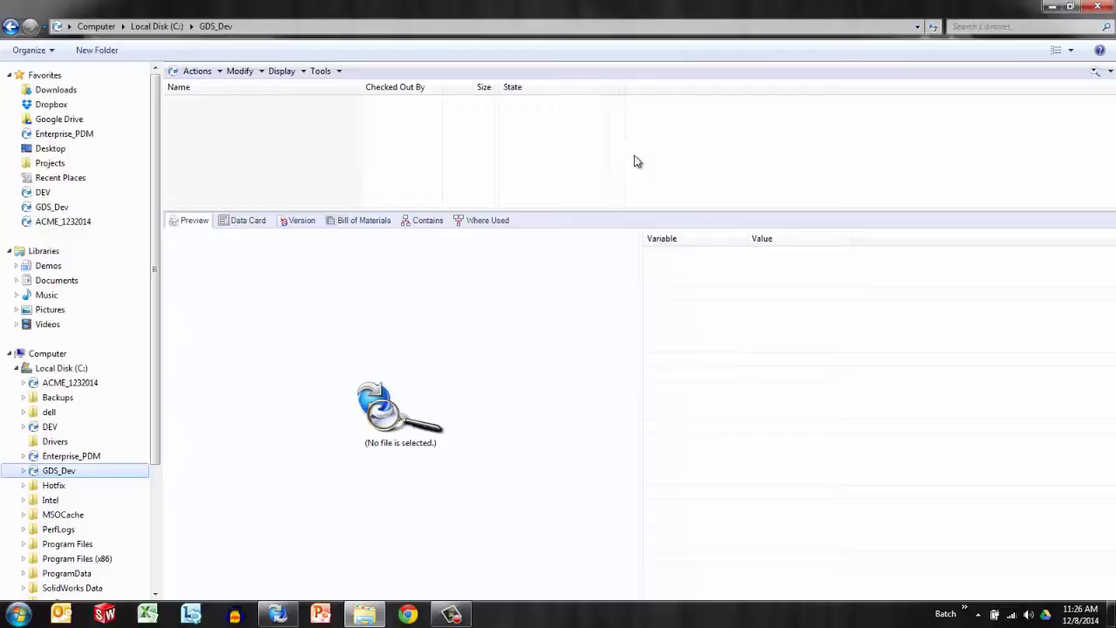
{"action": "left_click", "coordinate": [1053, 6]}
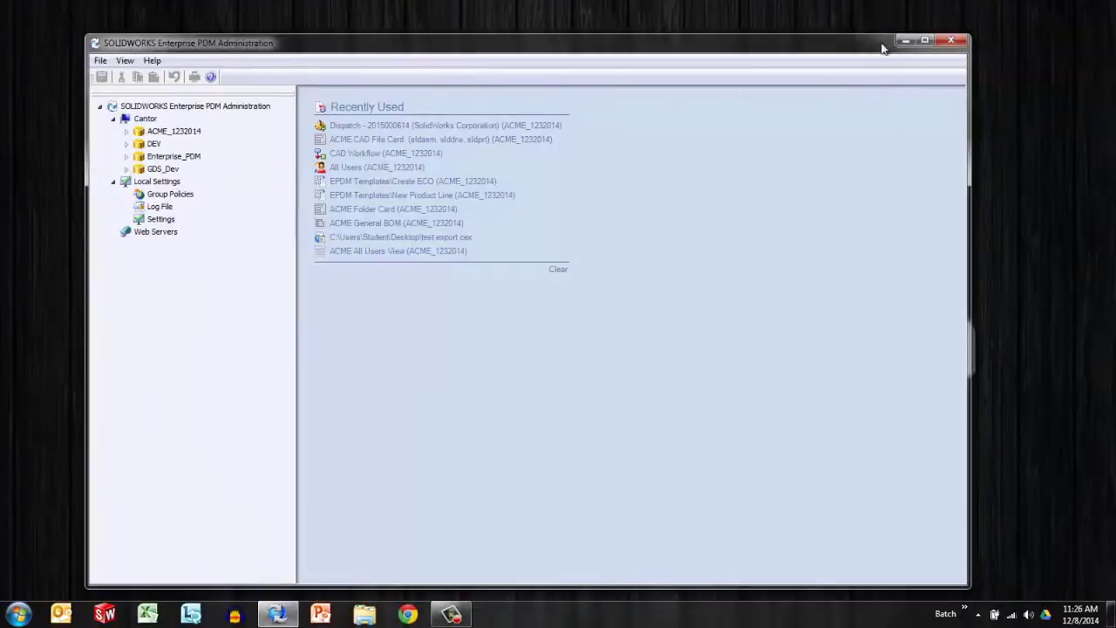
- Close PDM Administration and relaunch it from All Programs > SOLIDWORKS Enterprise PDM > Administration
{"action": "left_click", "coordinate": [951, 41]}
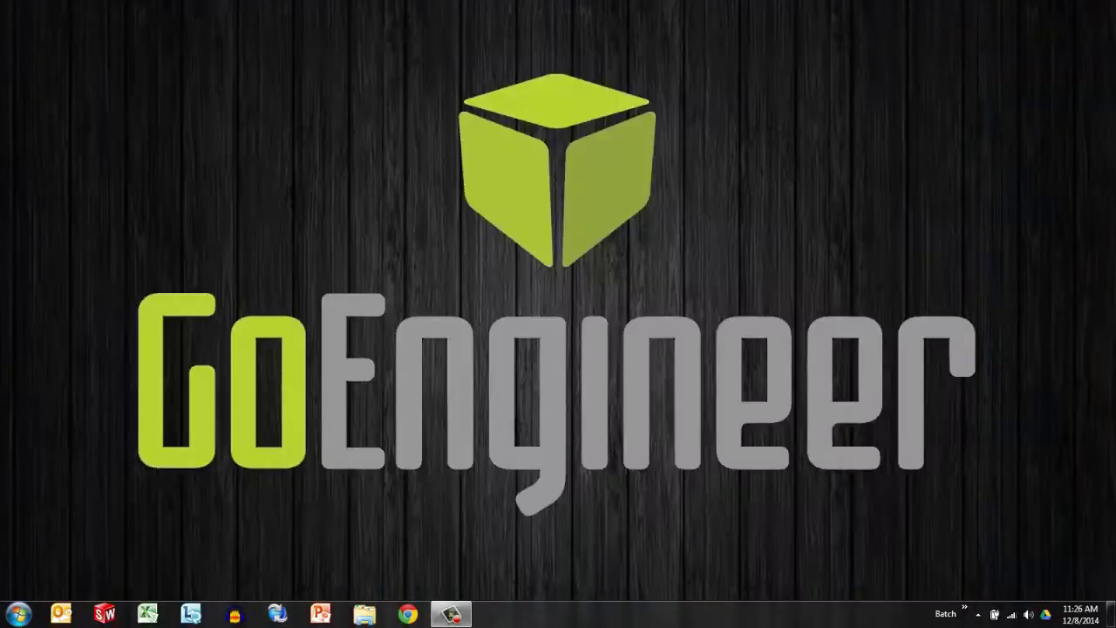
{"action": "left_click", "coordinate": [27, 615]}
{"action": "left_click", "coordinate": [65, 552]}
{"action": "scroll", "coordinate": [131, 488], "scroll_direction": "down", "scroll_amount": 5}
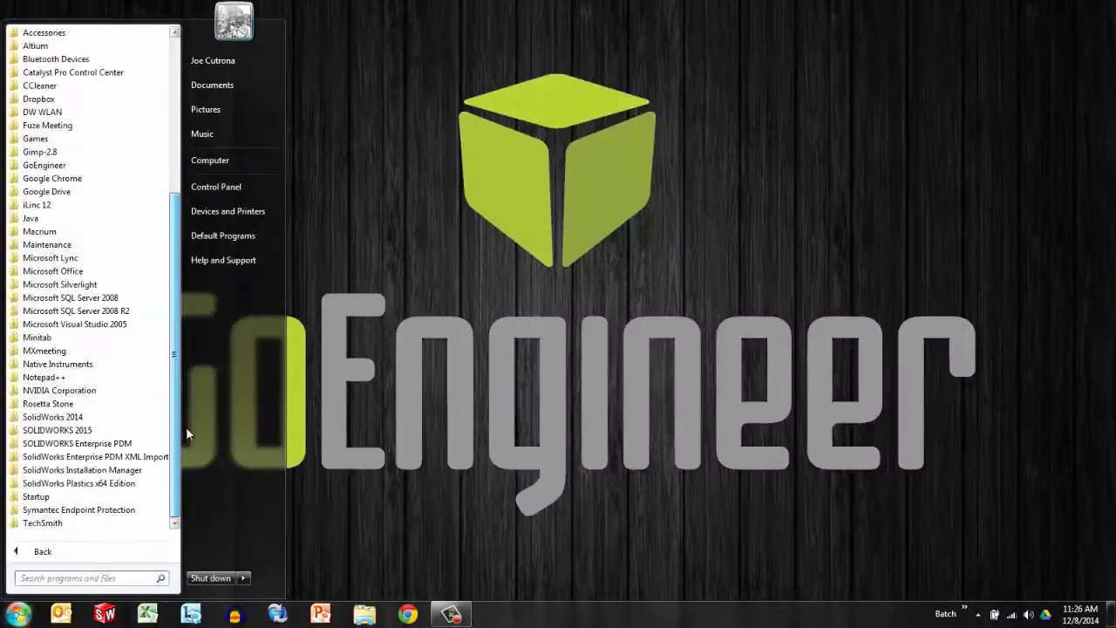
{"action": "left_click", "coordinate": [56, 444]}
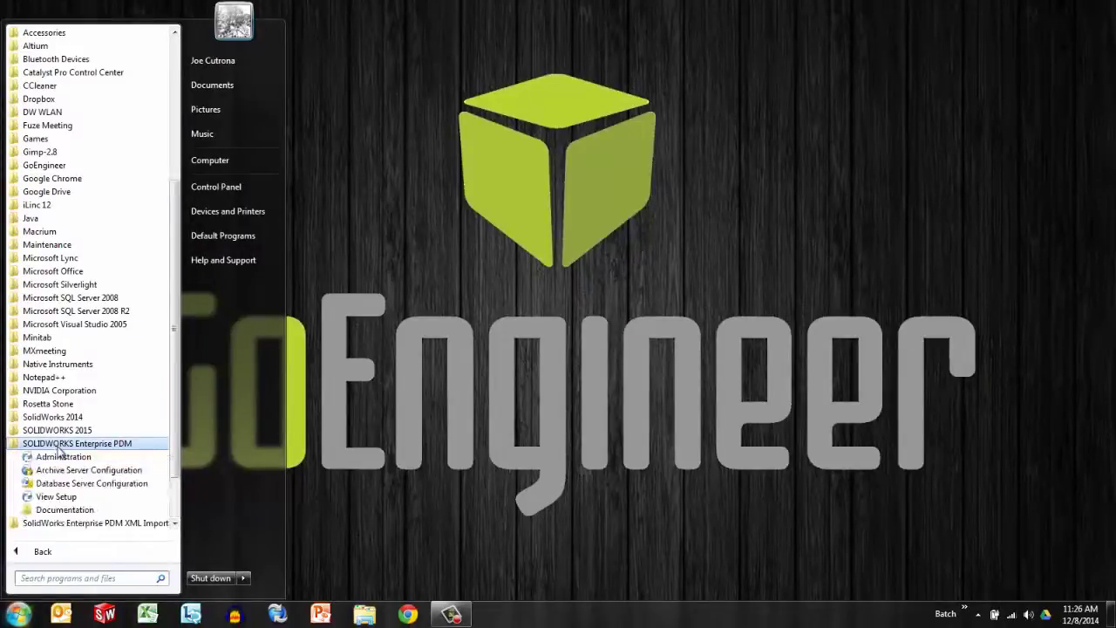
{"action": "left_click", "coordinate": [60, 457]}
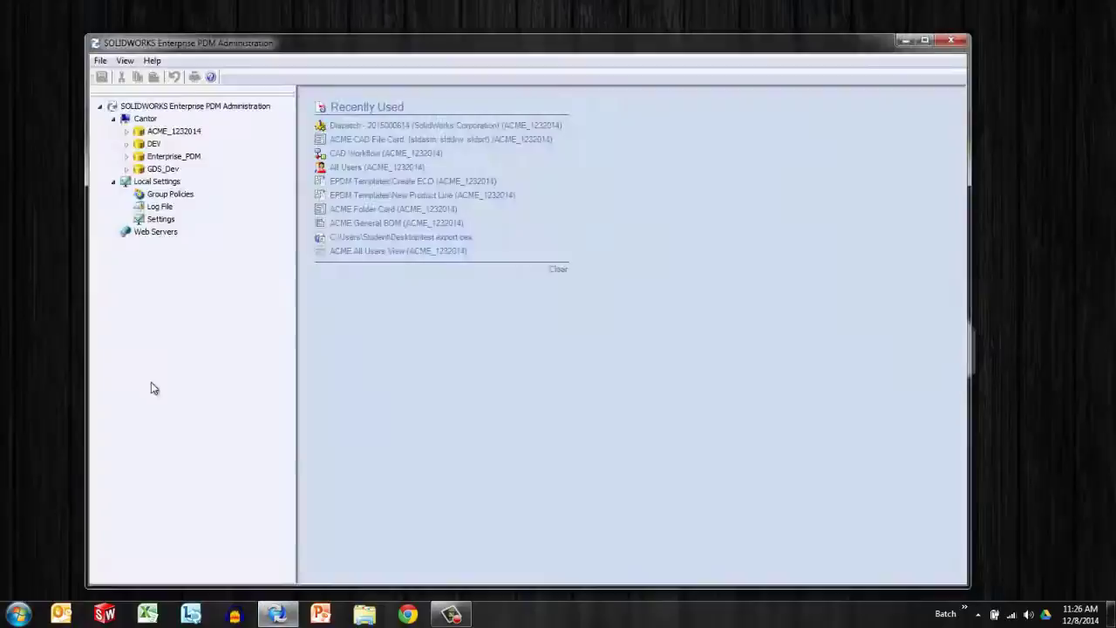
- In local Settings for the GDS_Dev vault, clear 'Use server default', leaving automatic login off, and save
{"action": "double_click", "coordinate": [160, 219]}
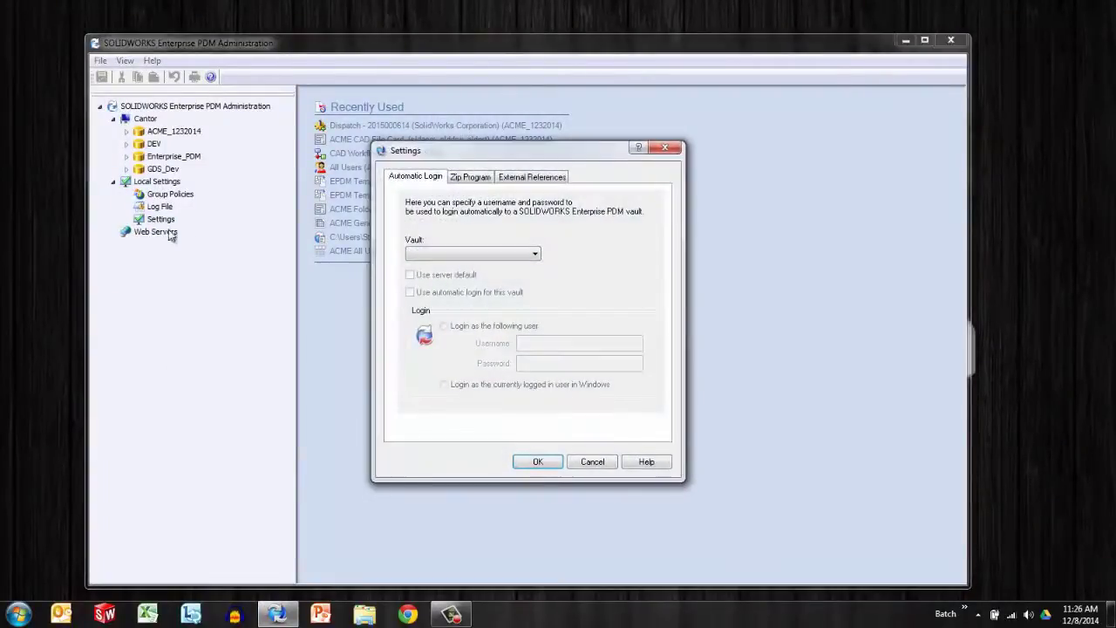
{"action": "left_click", "coordinate": [474, 254]}
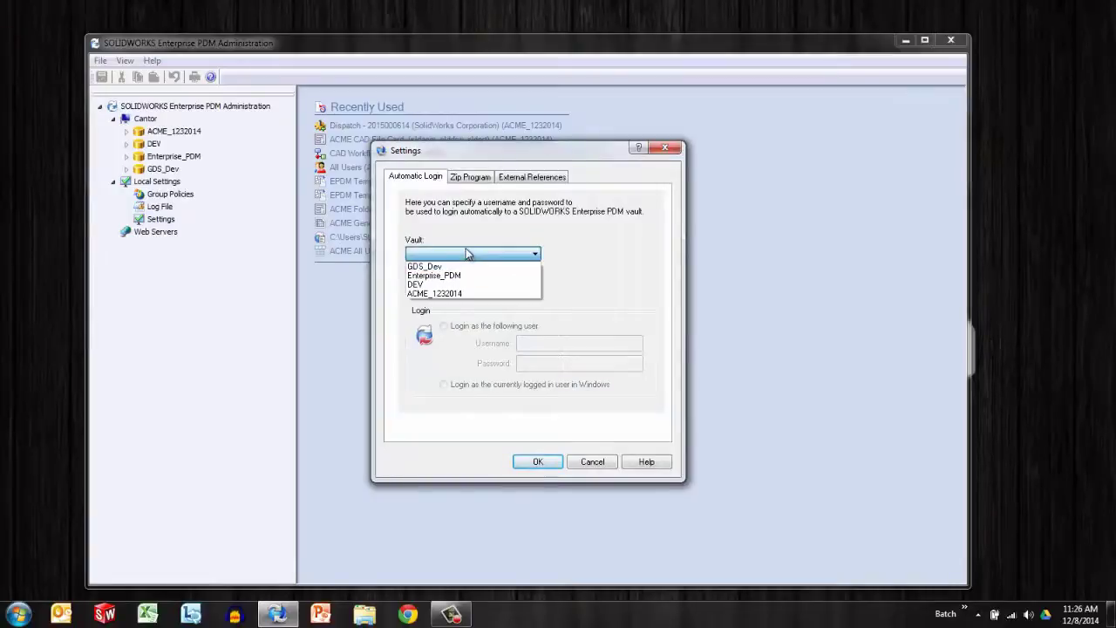
{"action": "left_click", "coordinate": [457, 266]}
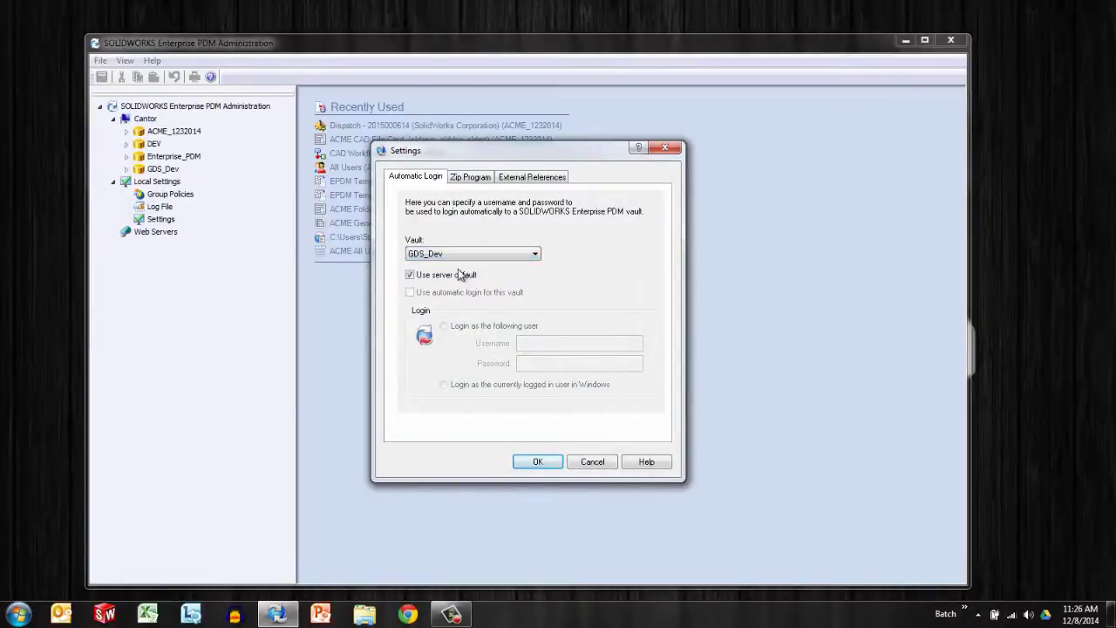
{"action": "left_click", "coordinate": [410, 274]}
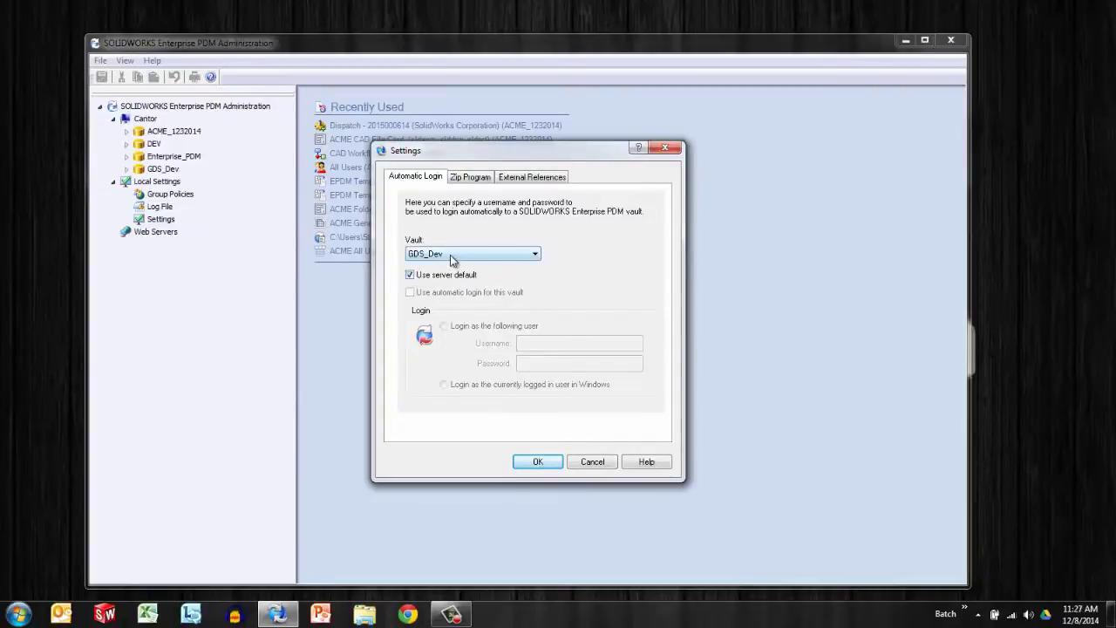
{"action": "left_click", "coordinate": [410, 274]}
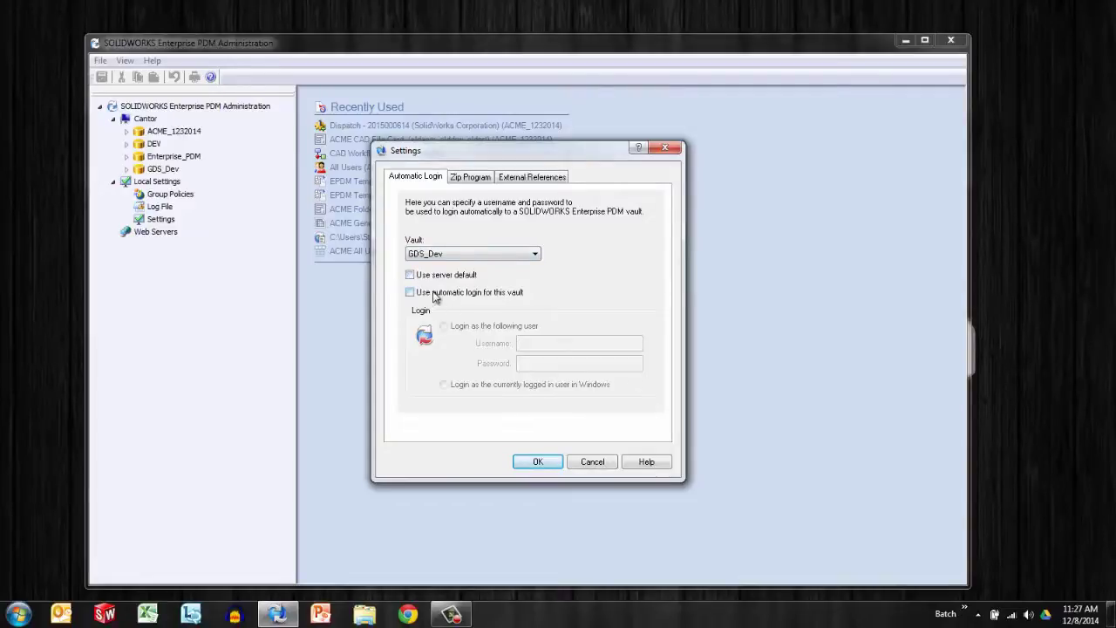
{"action": "left_click", "coordinate": [545, 460]}
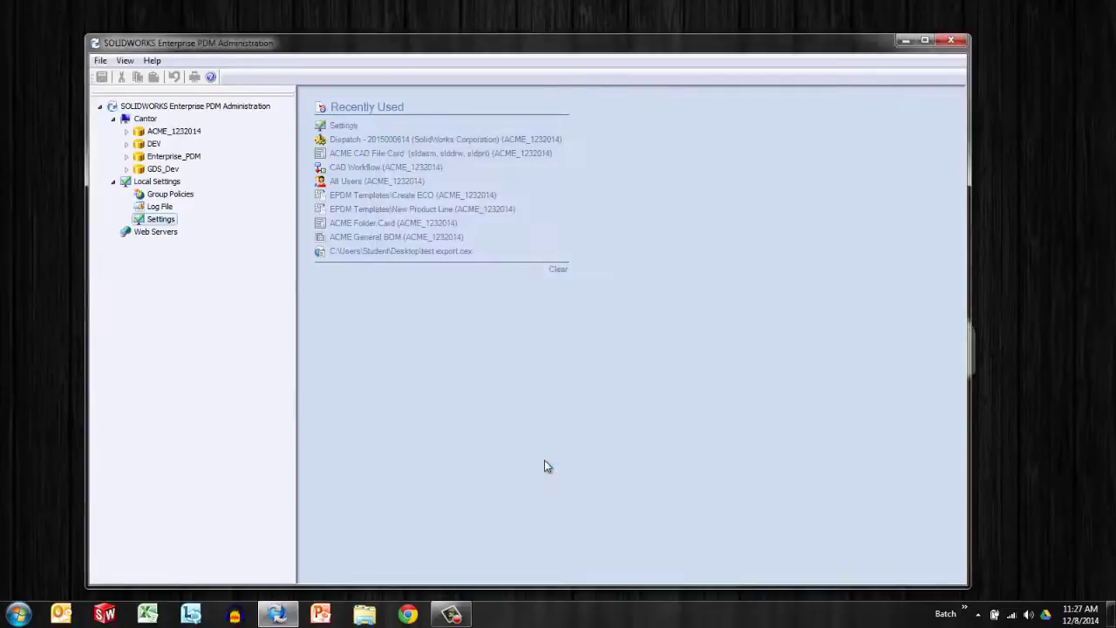
- Bring up the PDM tray icon's menu to reach Log Off > GDS_Dev
{"action": "left_click", "coordinate": [977, 614]}
{"action": "right_click", "coordinate": [1011, 521]}
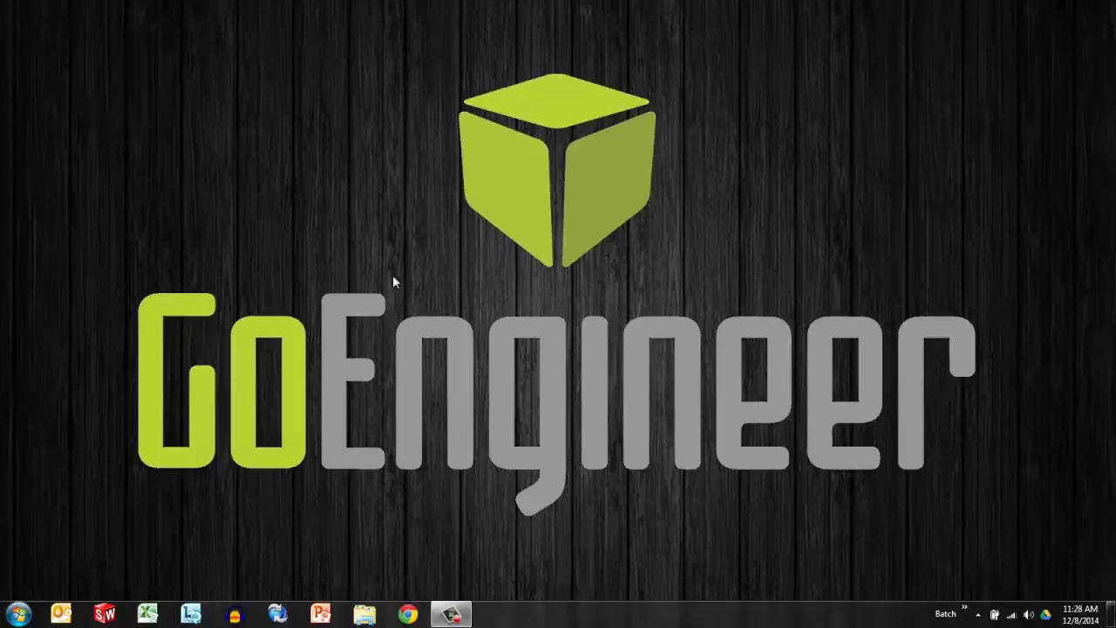
- Launch Archive Server Configuration from All Programs > SOLIDWORKS Enterprise PDM
{"action": "left_click", "coordinate": [19, 614]}
{"action": "left_click", "coordinate": [61, 553]}
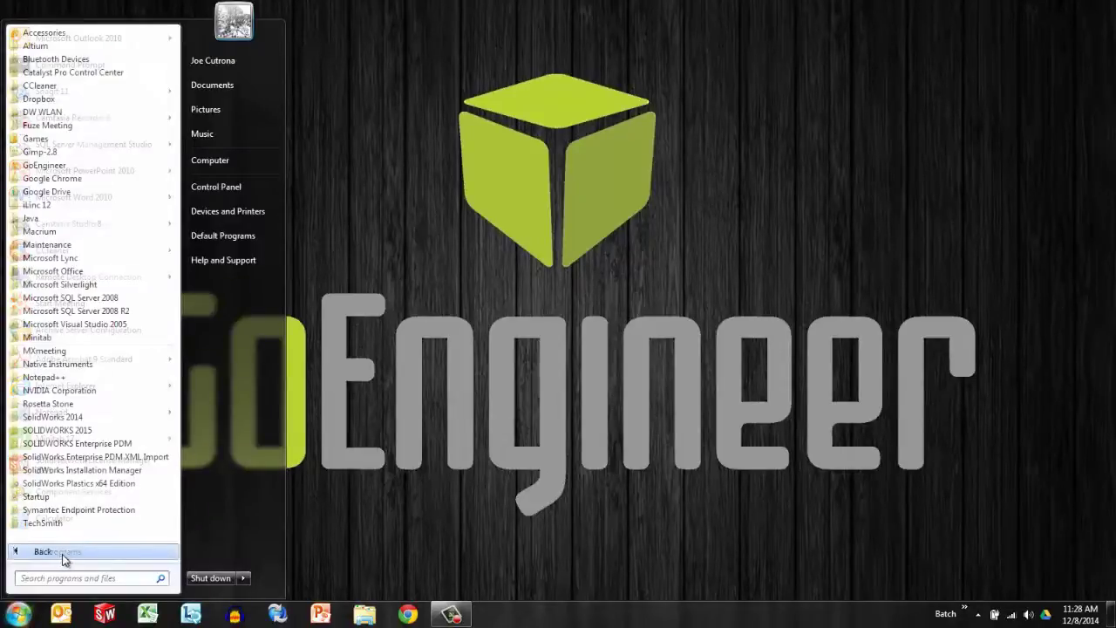
{"action": "left_click", "coordinate": [78, 444]}
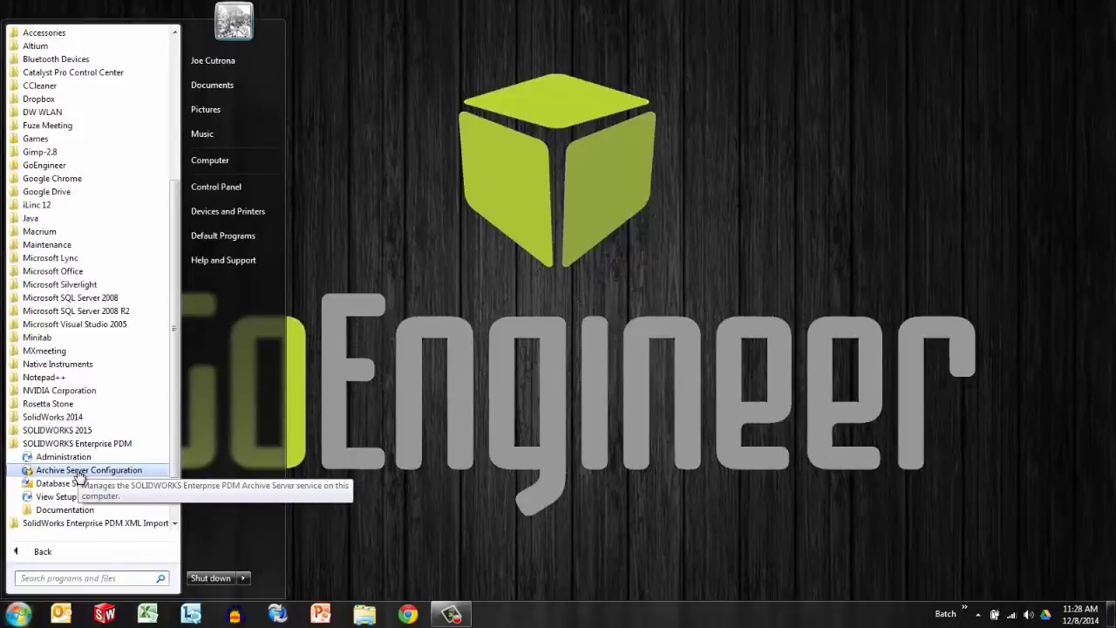
{"action": "left_click", "coordinate": [76, 471]}
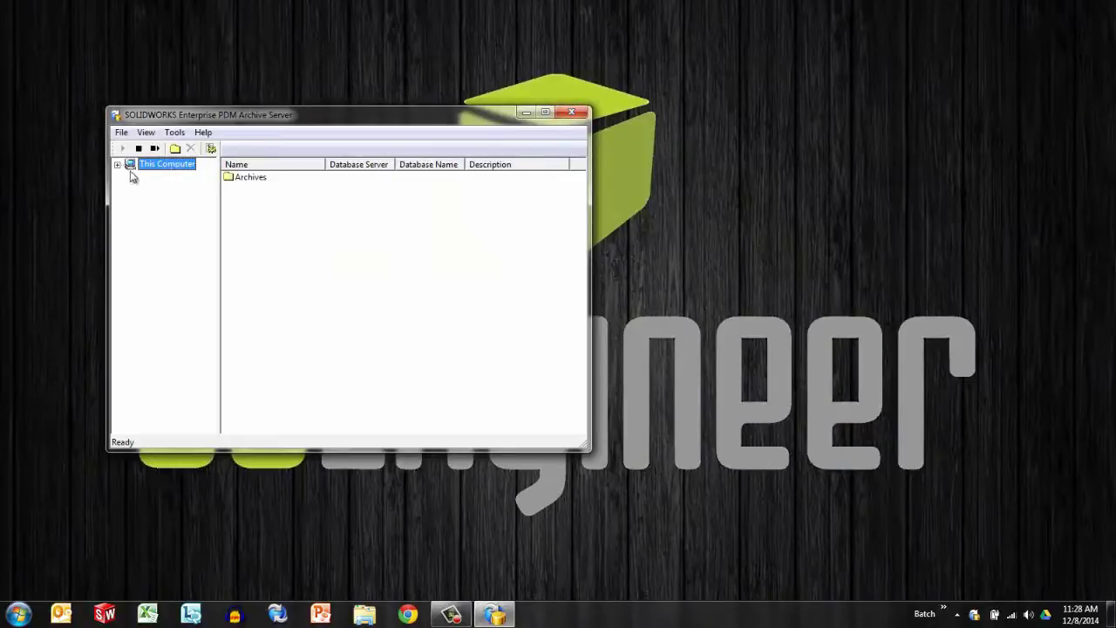
- Reopen the Archive Server window via the tray icon's Open... and expand This Computer
{"action": "left_click", "coordinate": [571, 112]}
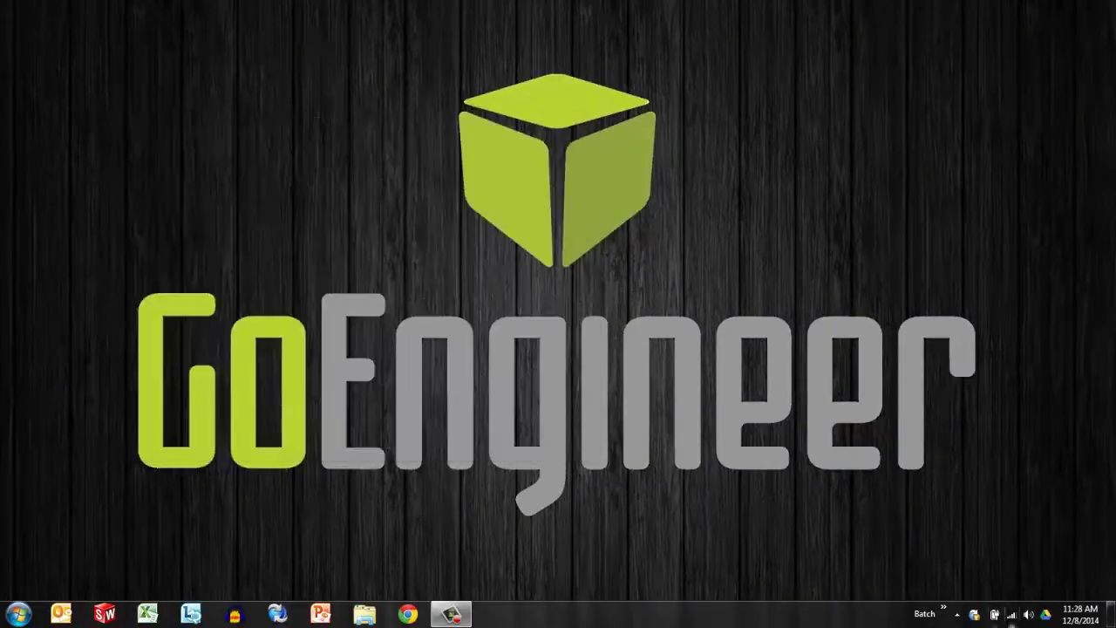
{"action": "right_click", "coordinate": [974, 615]}
{"action": "left_click", "coordinate": [1002, 535]}
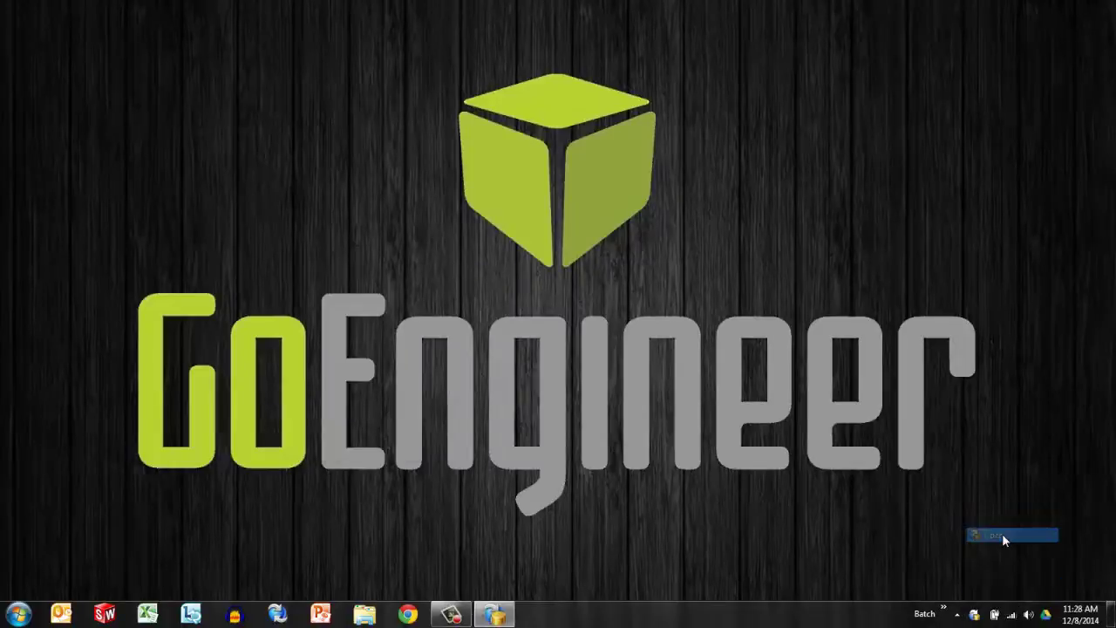
{"action": "left_click", "coordinate": [135, 182]}
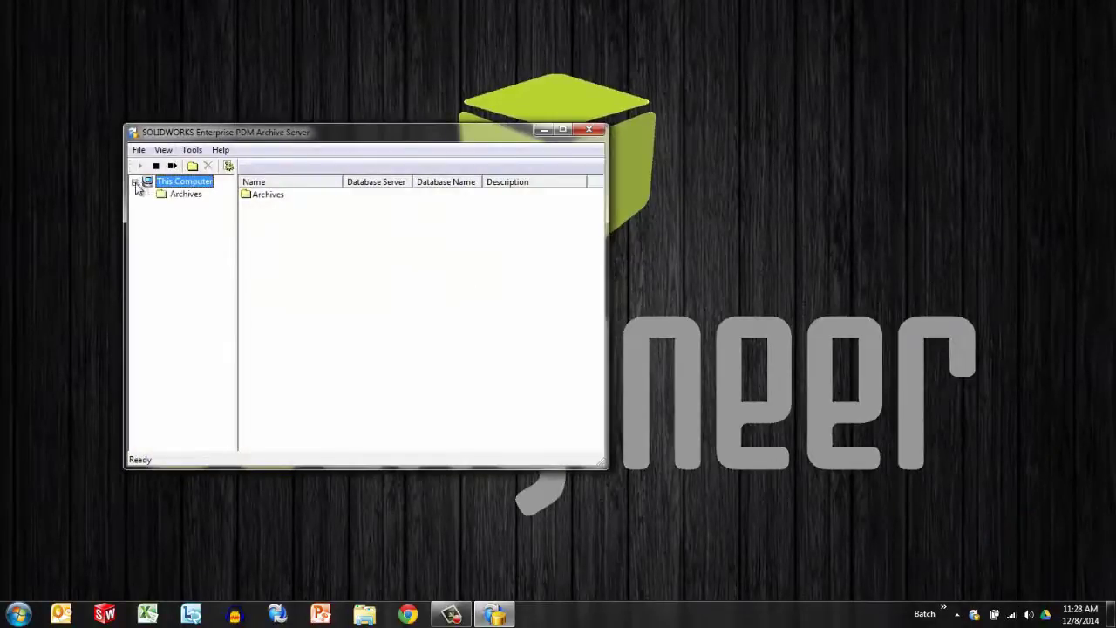
- For the GDS_Dev archive, set Default Settings to Windows login with automatic login off
{"action": "left_click", "coordinate": [174, 196]}
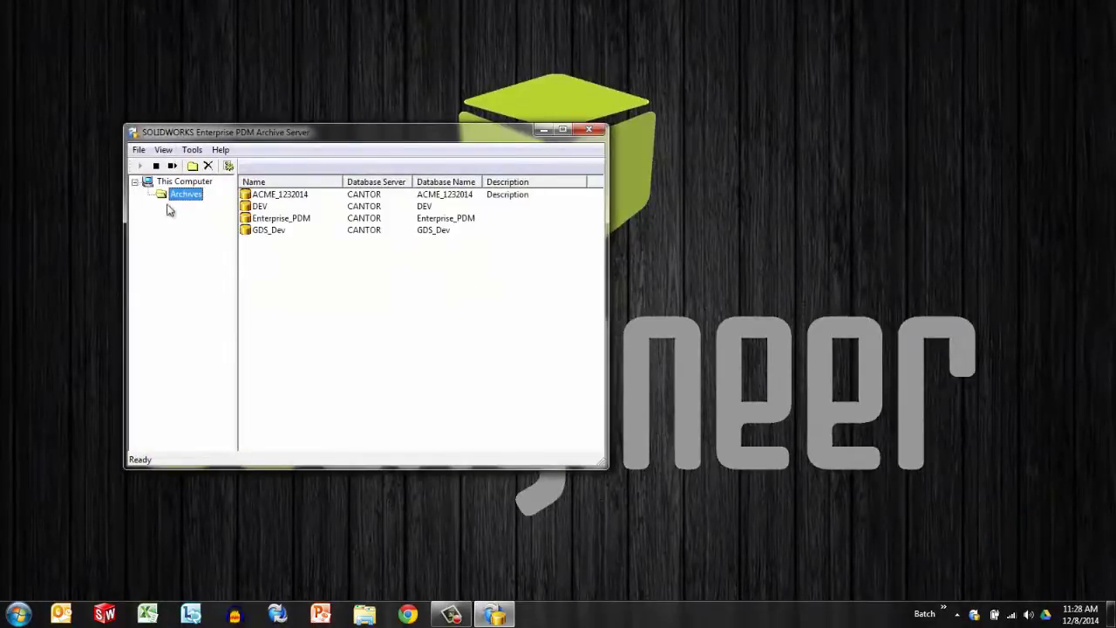
{"action": "left_click", "coordinate": [272, 230]}
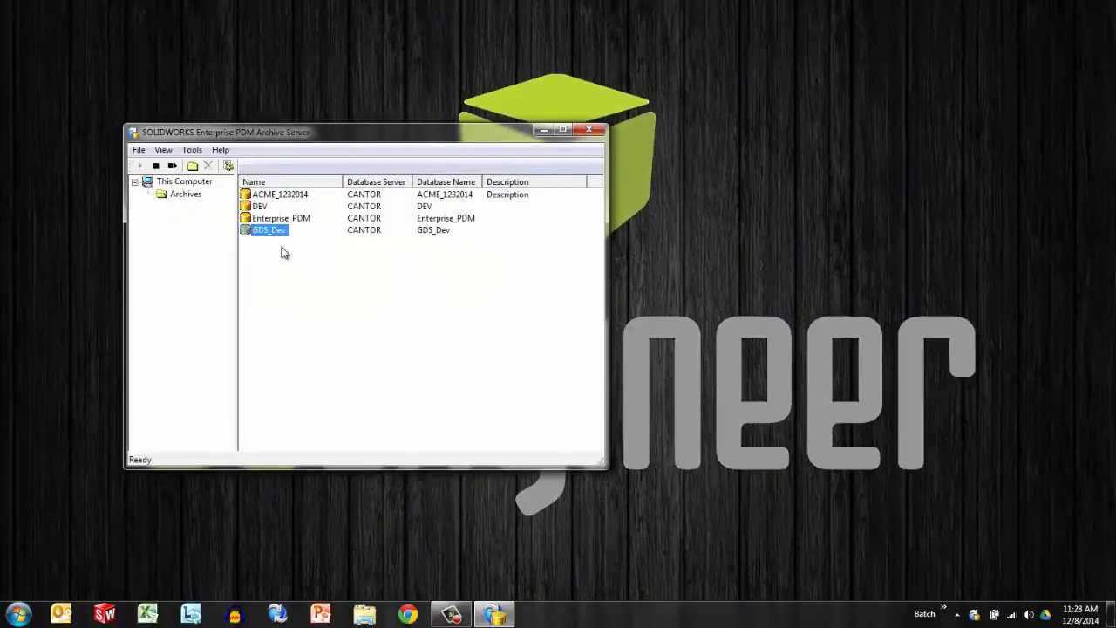
{"action": "left_click", "coordinate": [228, 166]}
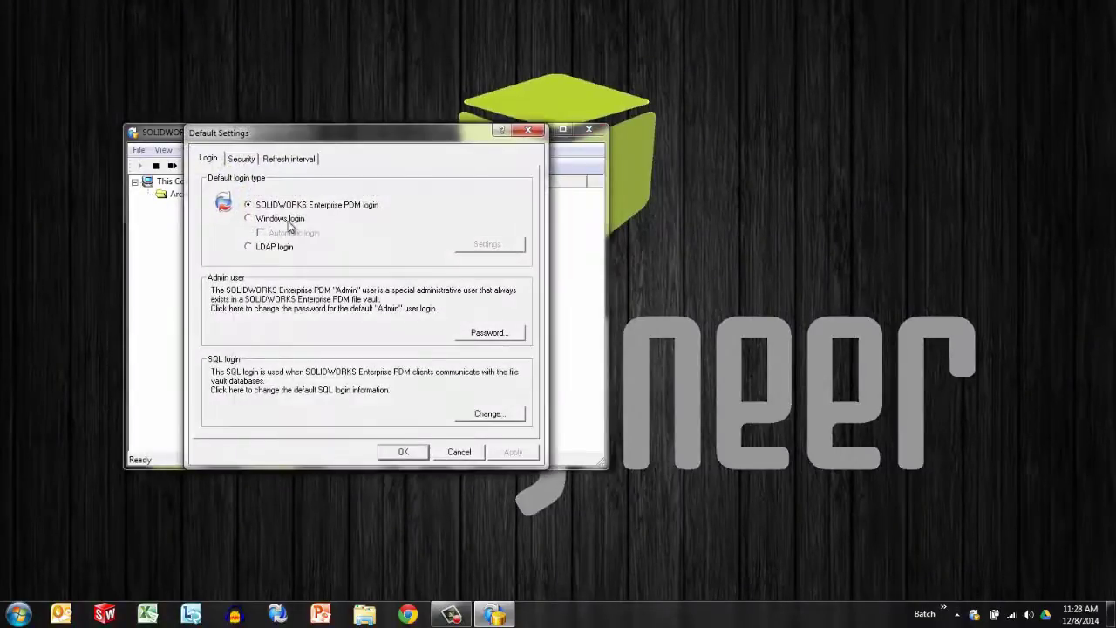
{"action": "left_click", "coordinate": [249, 218]}
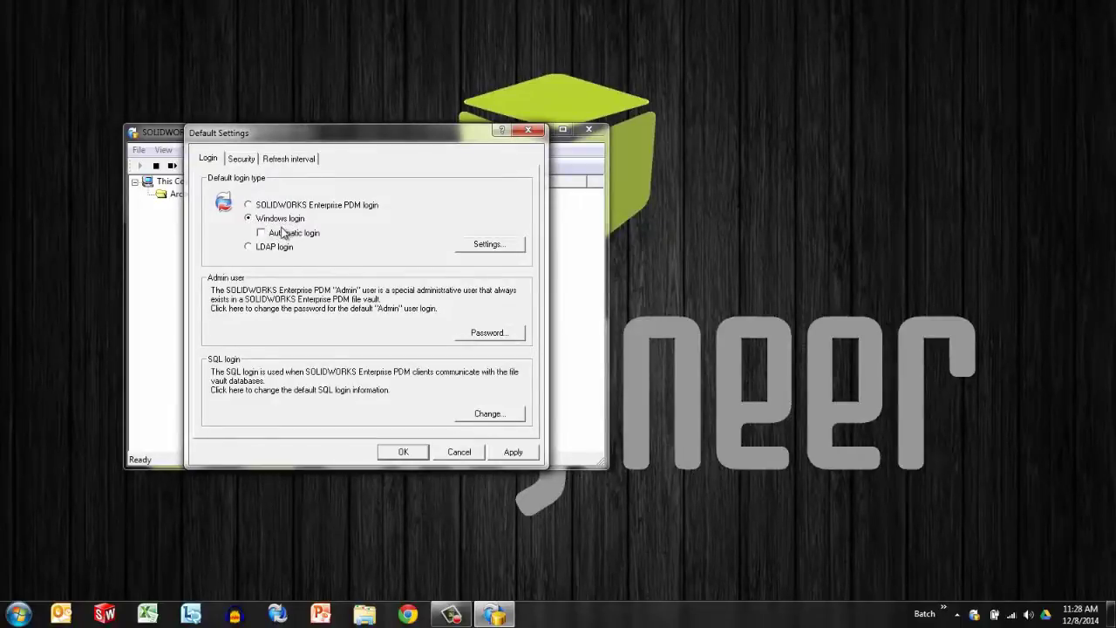
{"action": "left_click", "coordinate": [261, 233]}
{"action": "left_click", "coordinate": [262, 233]}
{"action": "left_click", "coordinate": [401, 455]}
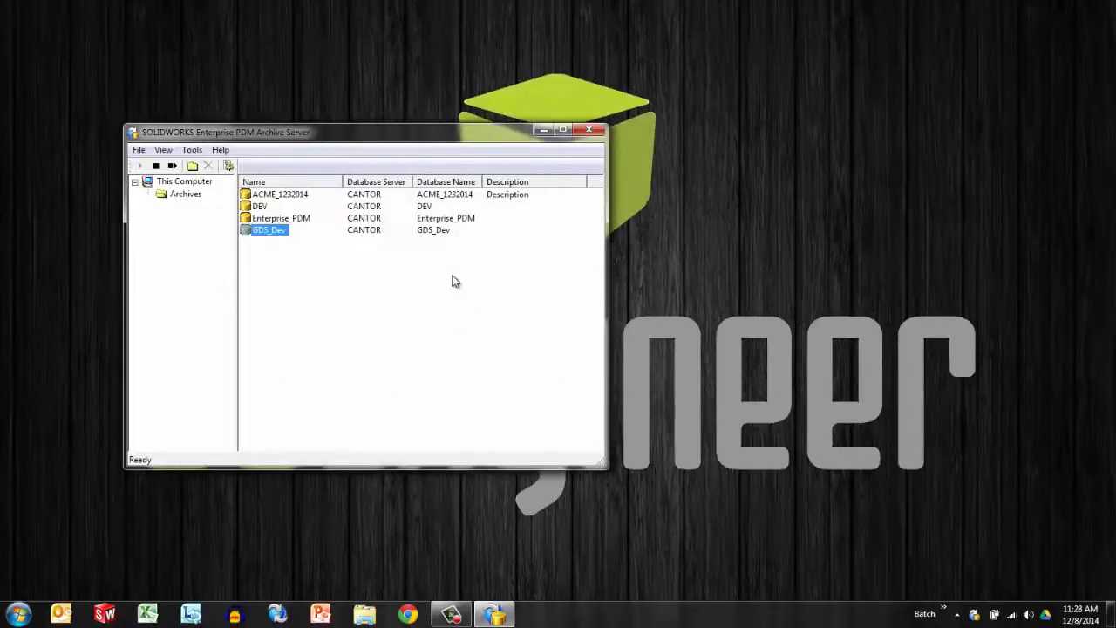